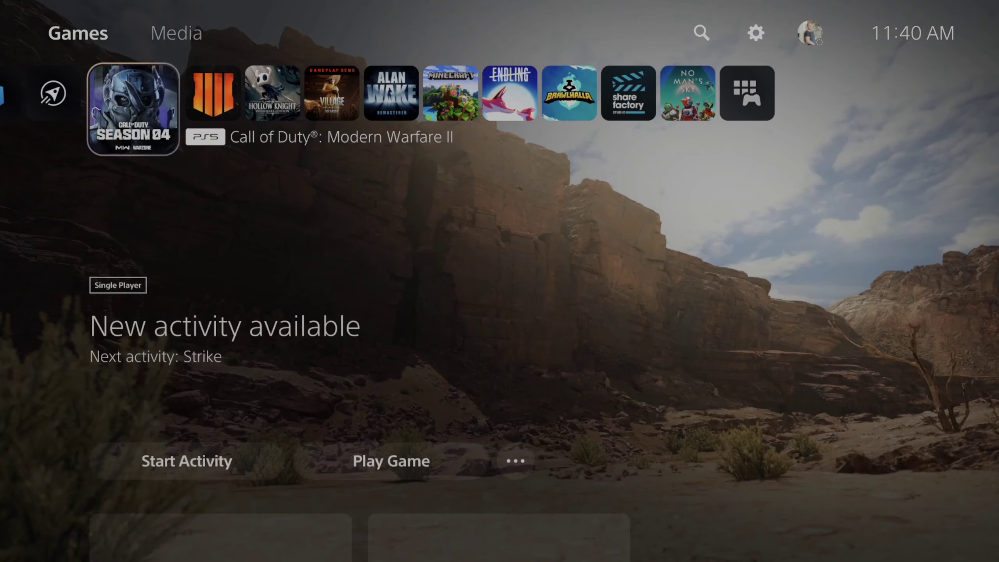
- Browse the game library and bring Call of Duty: Modern Warfare II into focus
{"action": "key", "text": "Right"}
{"action": "key", "text": "Right"}
{"action": "key", "text": "Right"}
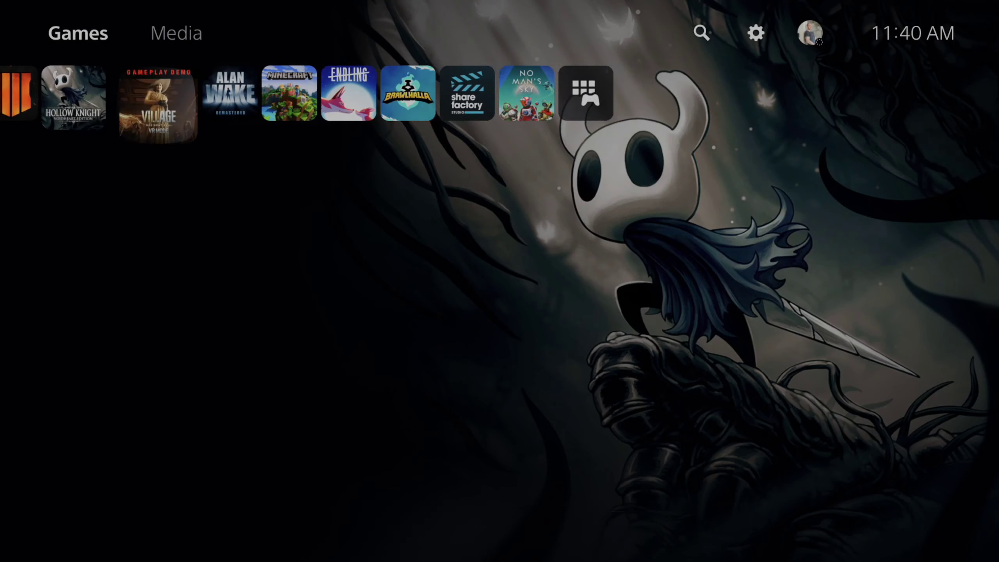
{"action": "key", "text": "Right"}
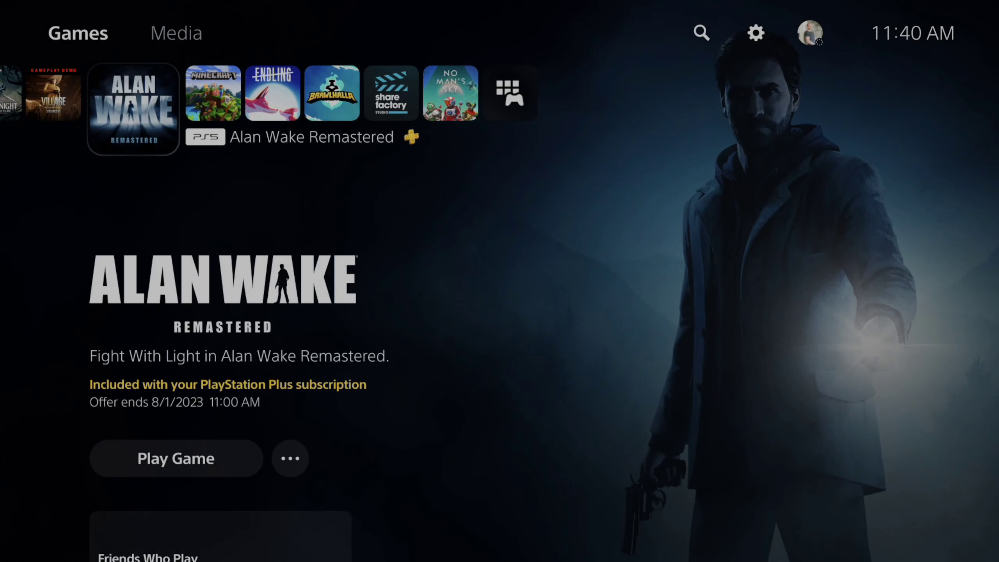
{"action": "key", "text": "Left"}
{"action": "key", "text": "Left"}
{"action": "key", "text": "Left"}
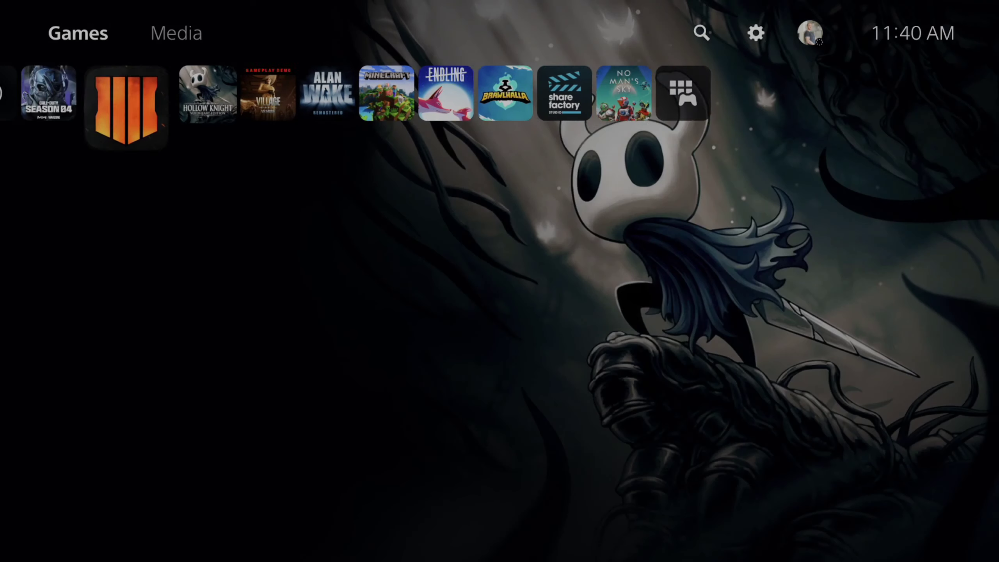
{"action": "key", "text": "Left"}
{"action": "key", "text": "Left"}
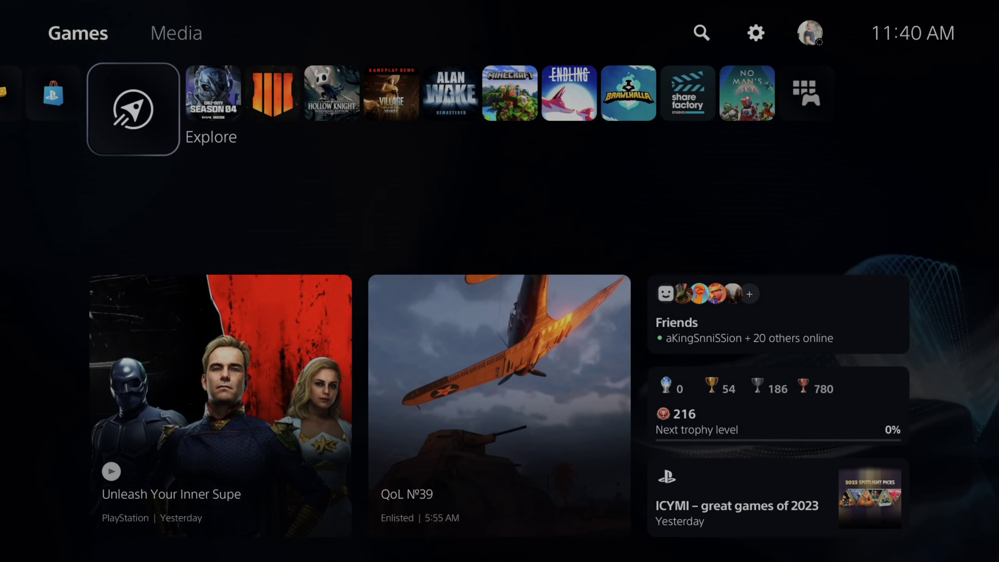
{"action": "key", "text": "Right"}
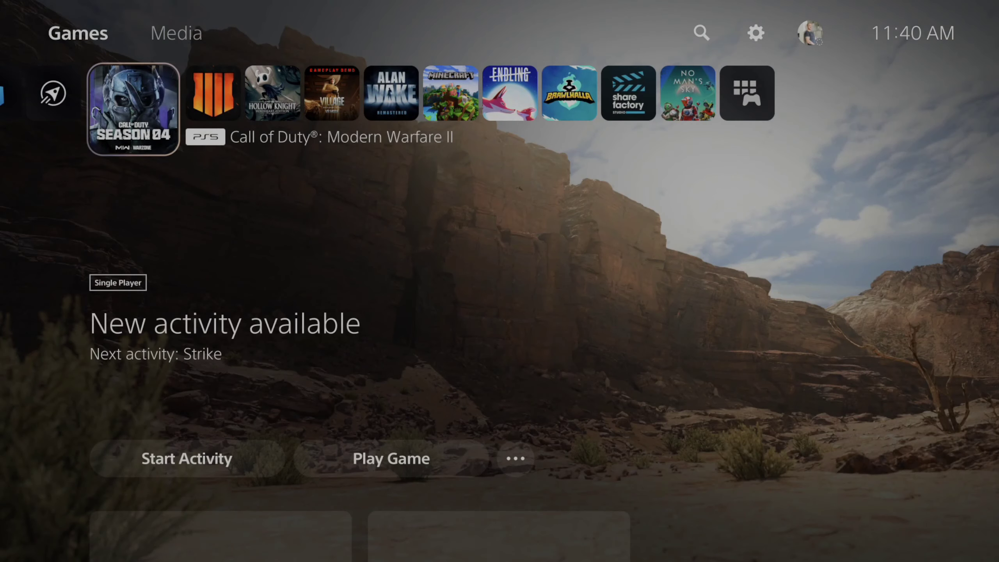
- Open console Settings and go to Users and Accounts
{"action": "key", "text": "Up"}
{"action": "key", "text": "Right"}
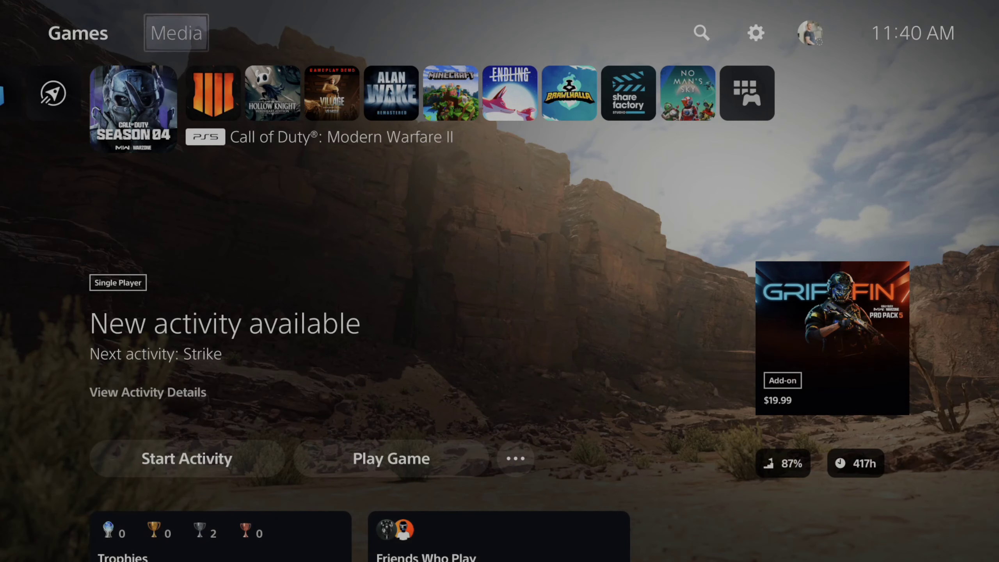
{"action": "key", "text": "Right"}
{"action": "key", "text": "Right"}
{"action": "key", "text": "Return"}
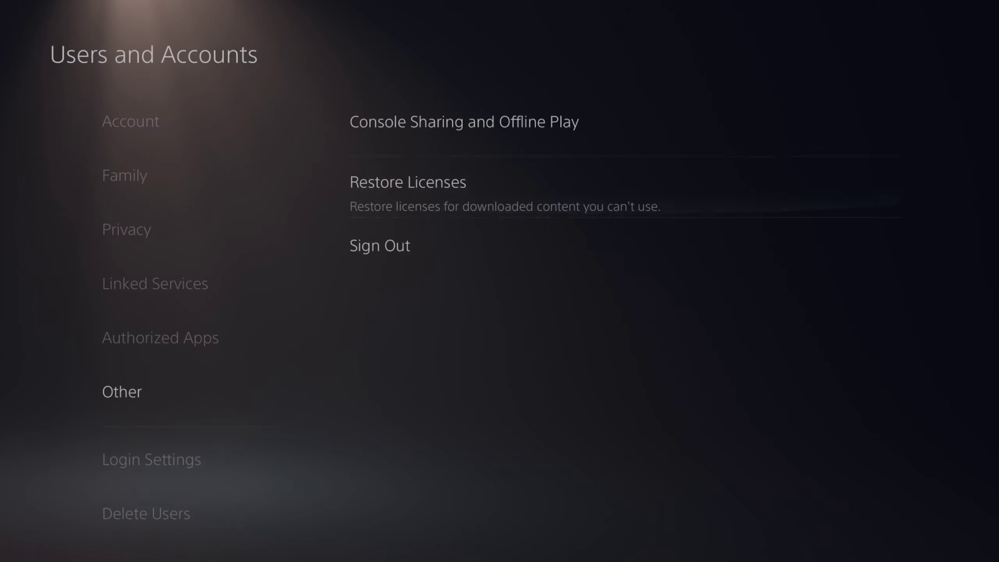
{"action": "key", "text": "Down"}
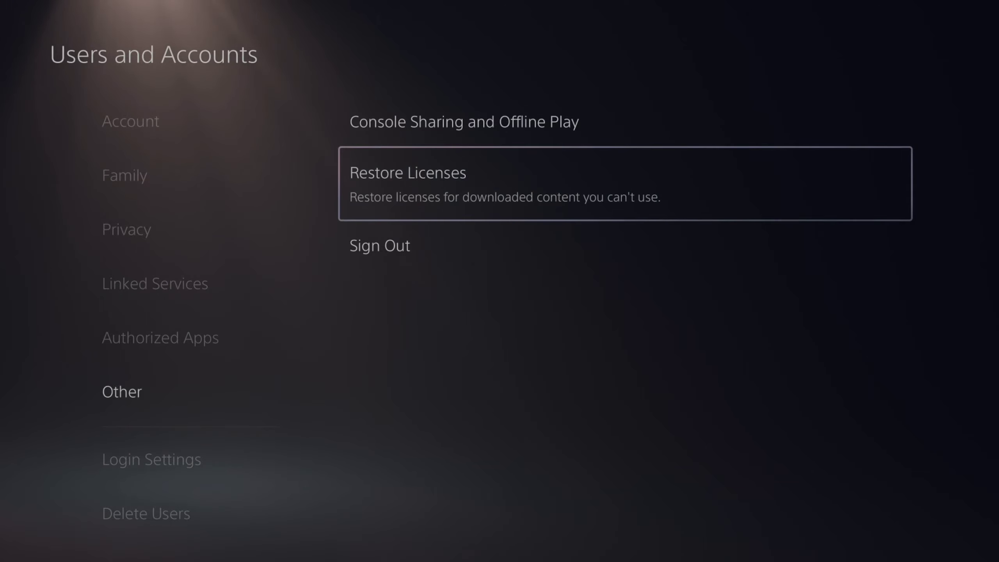
- Restore the licenses for downloaded content and confirm the restore
{"action": "key", "text": "Return"}
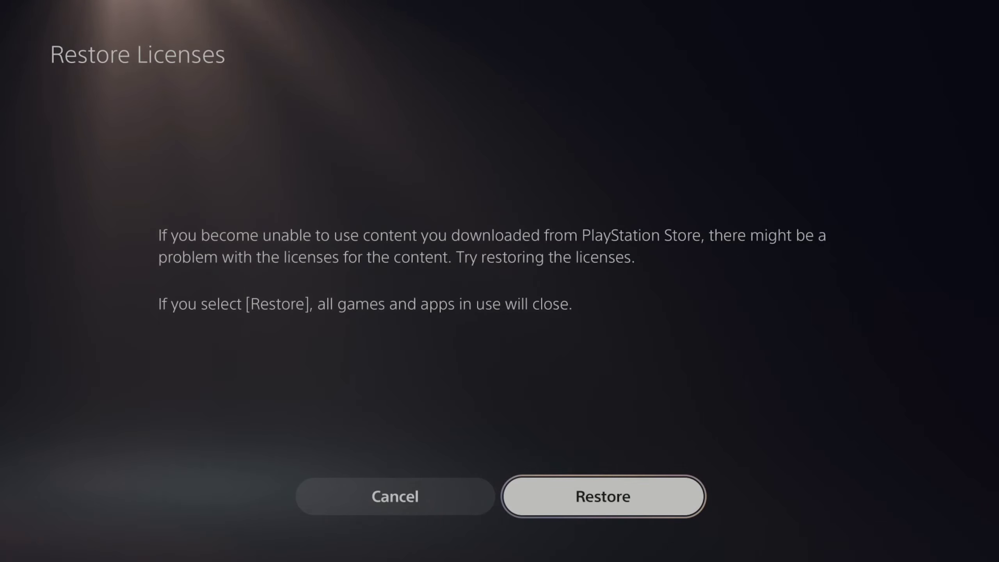
{"action": "key", "text": "Return"}
{"action": "key", "text": "Return"}
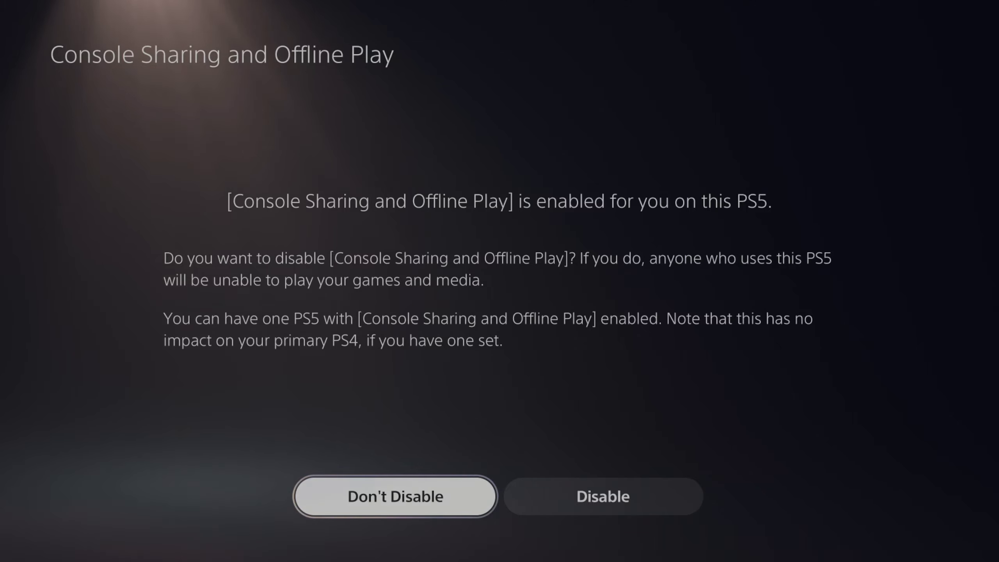
{"action": "key", "text": "Return"}
{"action": "key", "text": "Down"}
{"action": "key", "text": "Down"}
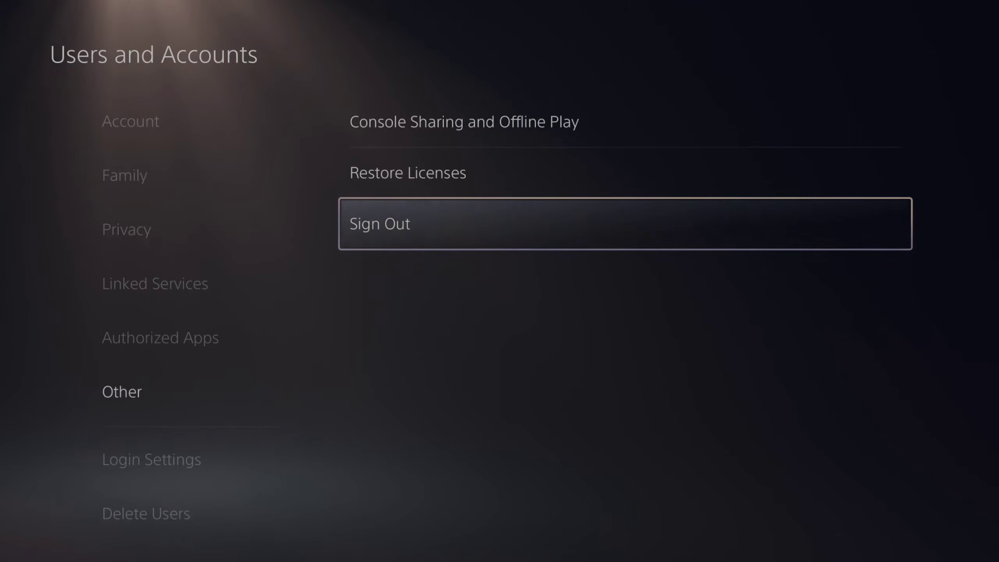
- Back out of Users and Accounts to the Games home and browse the game row right
{"action": "key", "text": "Up"}
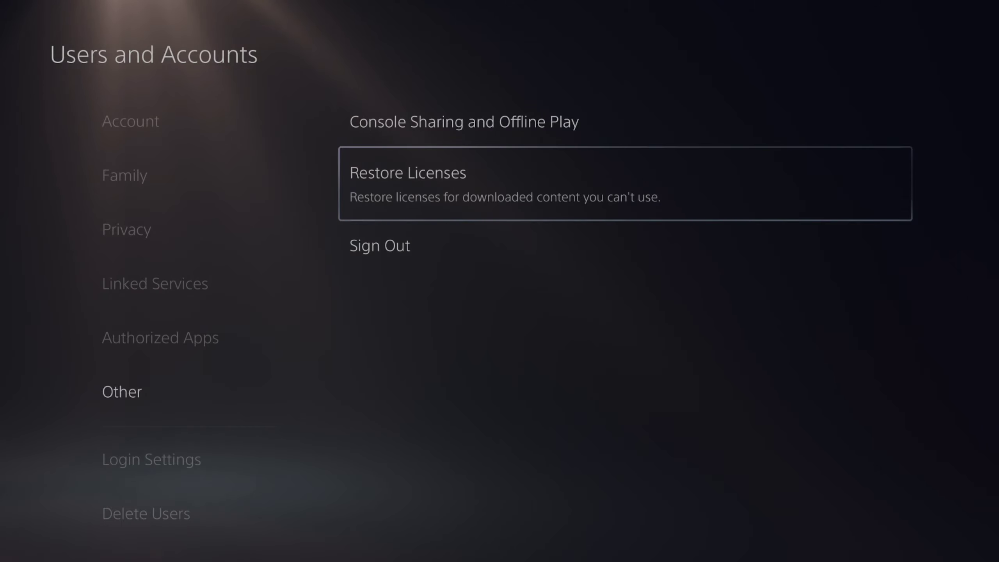
{"action": "key", "text": "Left"}
{"action": "key", "text": "Escape"}
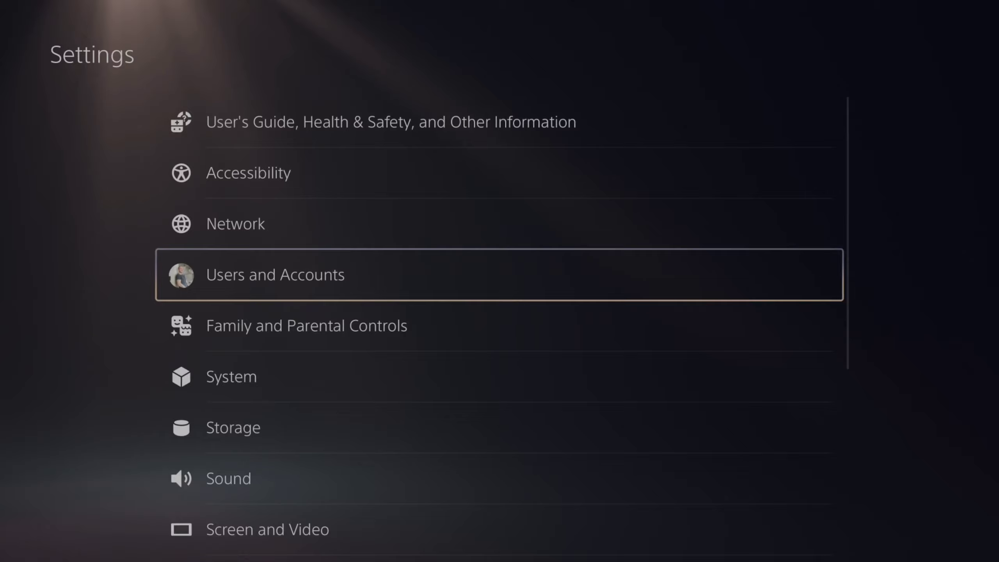
{"action": "key", "text": "Escape"}
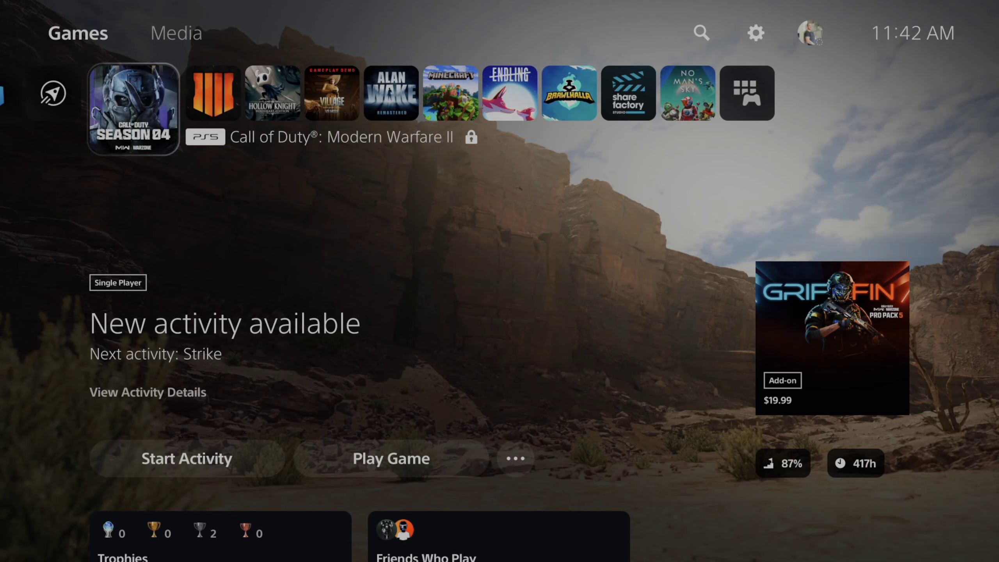
{"action": "key", "text": "Right"}
{"action": "key", "text": "Right"}
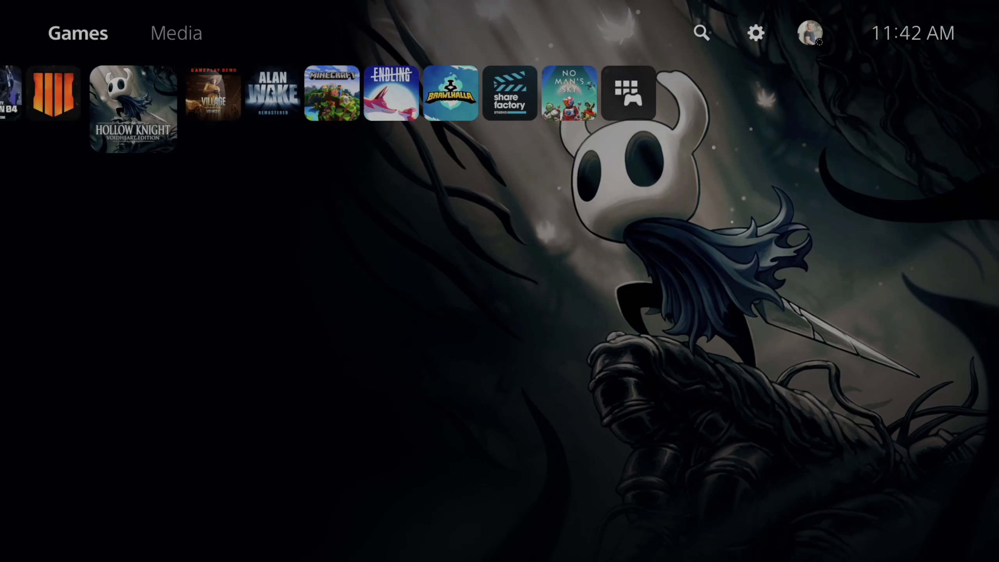
{"action": "key", "text": "Right"}
{"action": "key", "text": "Right"}
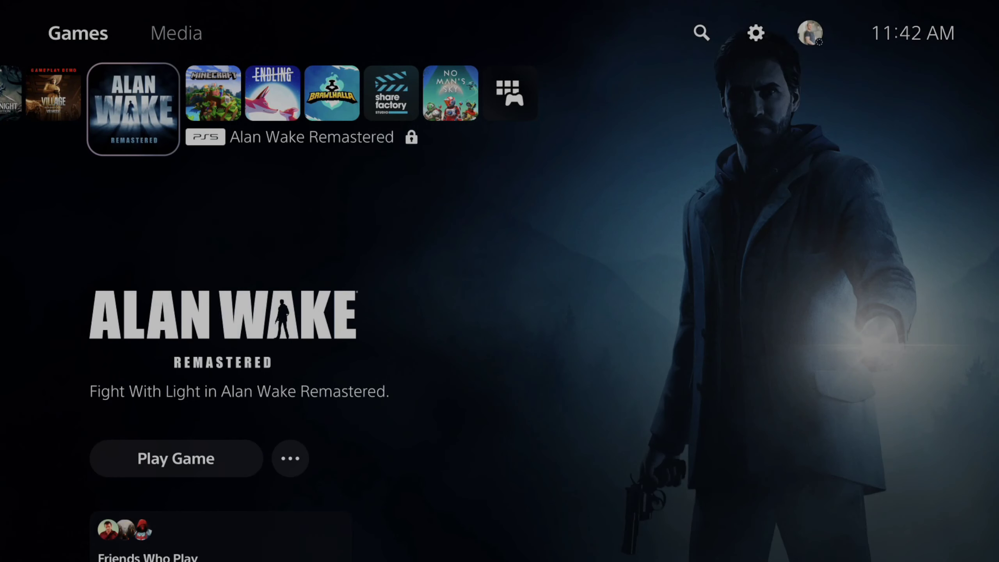